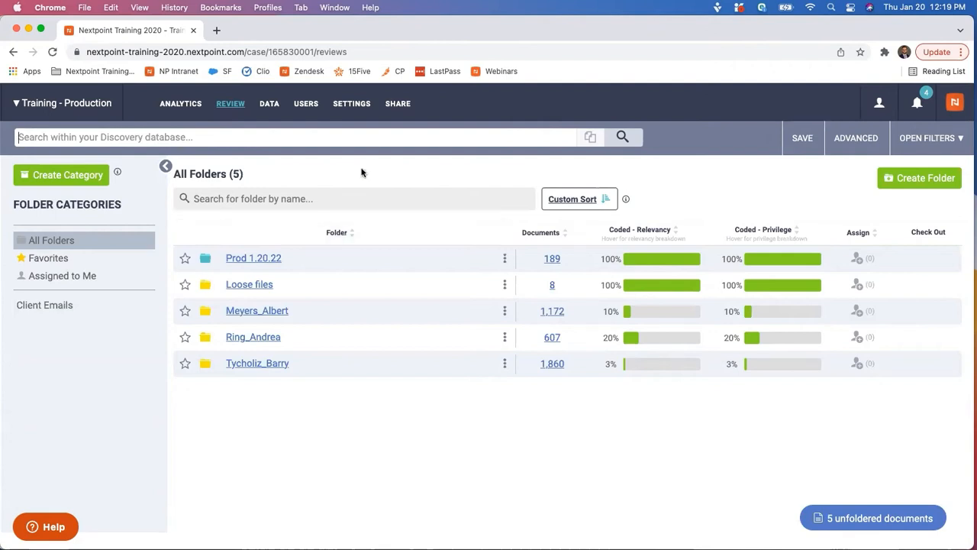
- Open the Export/Exchange settings and read the help note about endorsement templates
left_click(356, 108)
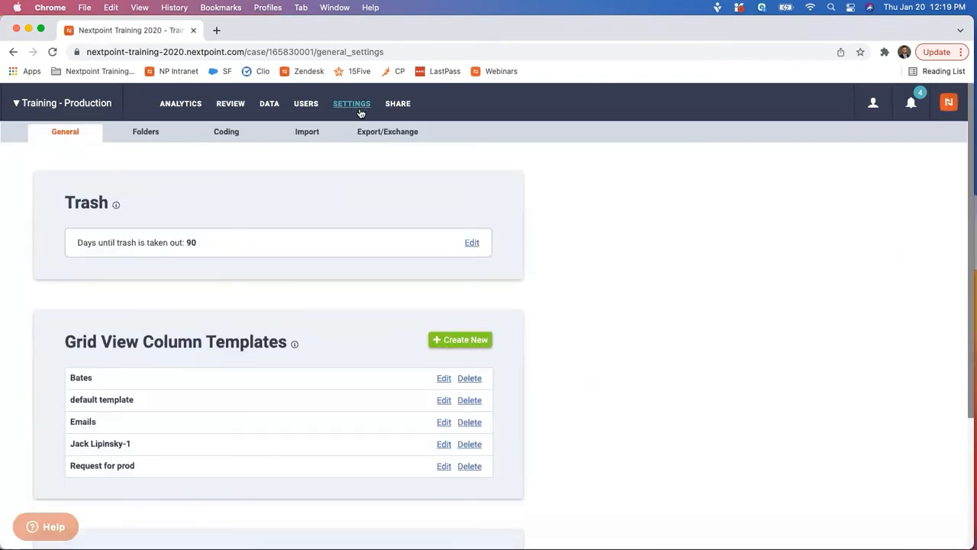
left_click(376, 135)
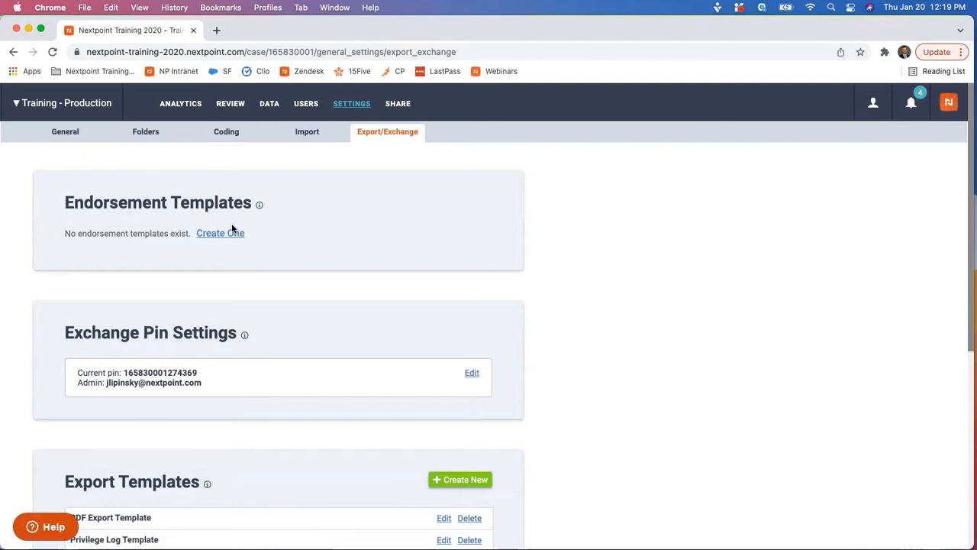
left_click(260, 206)
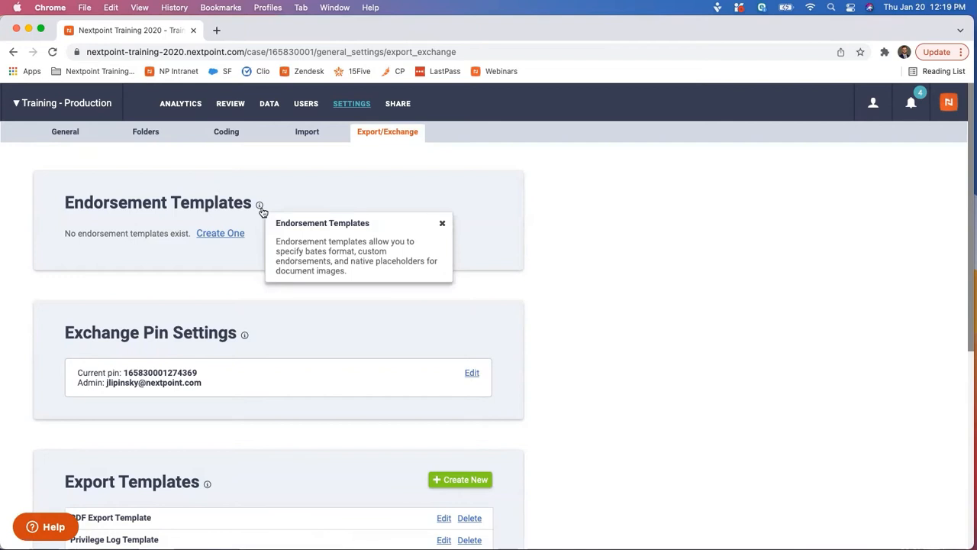
left_click(442, 223)
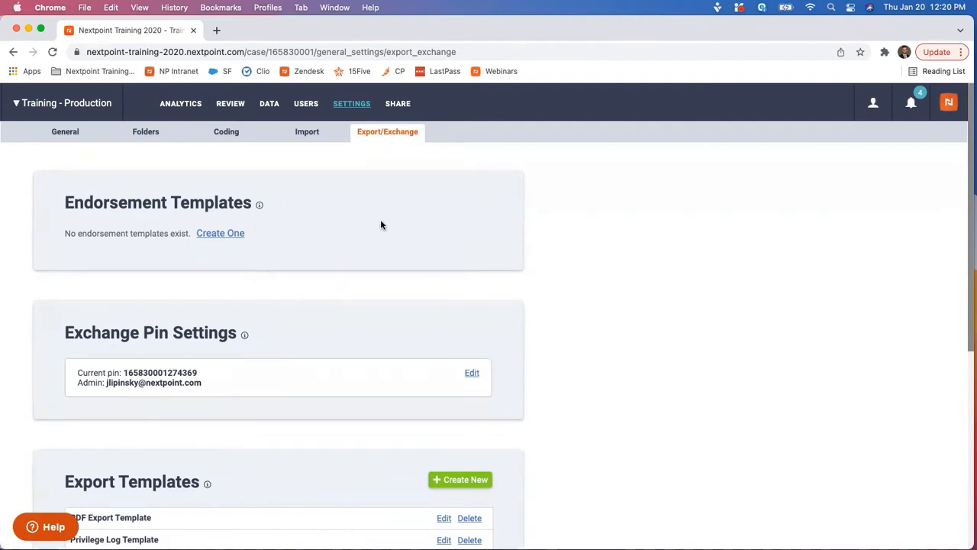
- Start a new endorsement template and name it "Jan Test Endorsement"
left_click(232, 235)
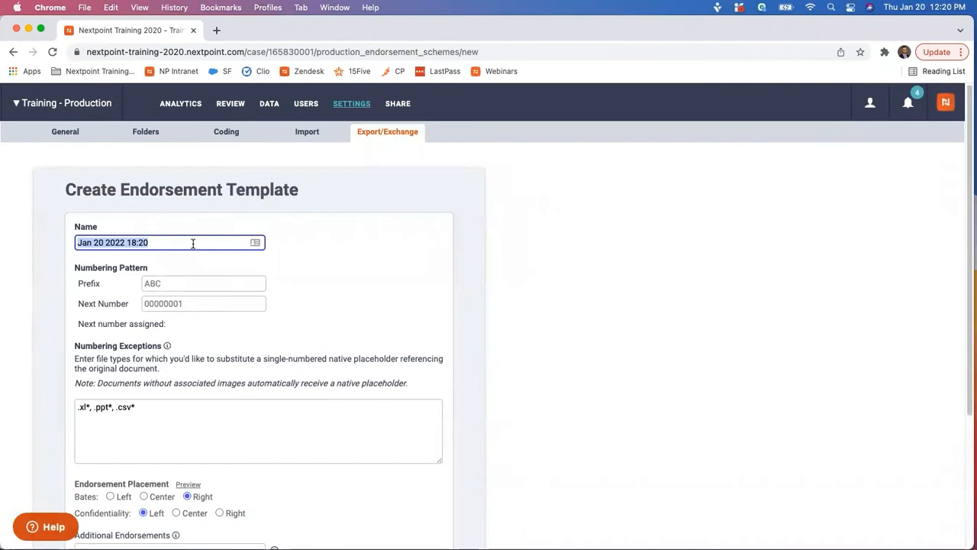
type("Jan")
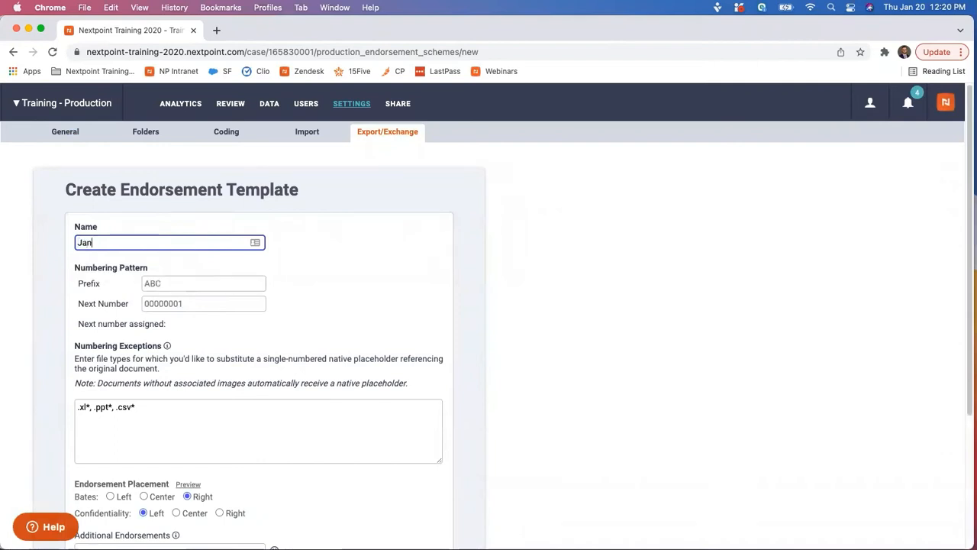
type(" Test Endorsement")
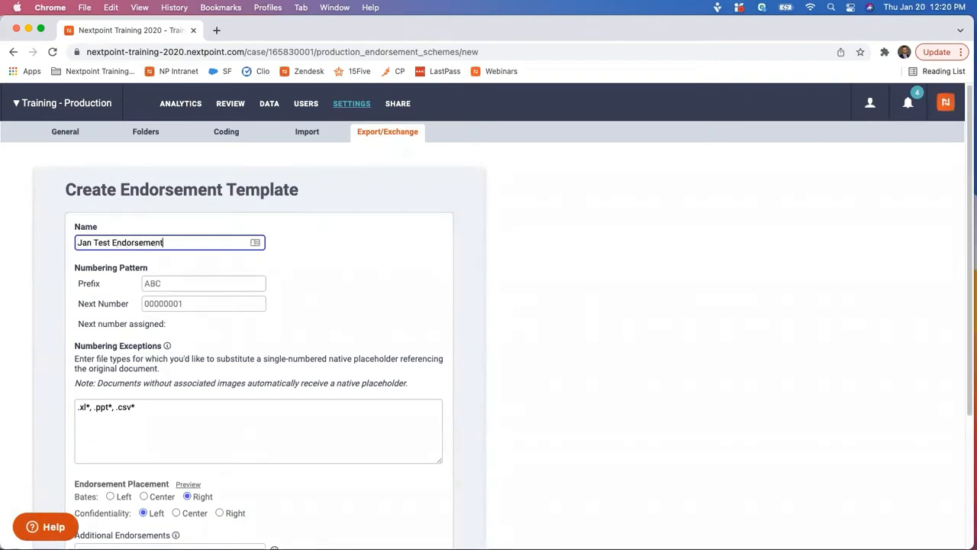
- Set the template's numbering pattern to prefix WSVC and next number 00000001
left_click(171, 283)
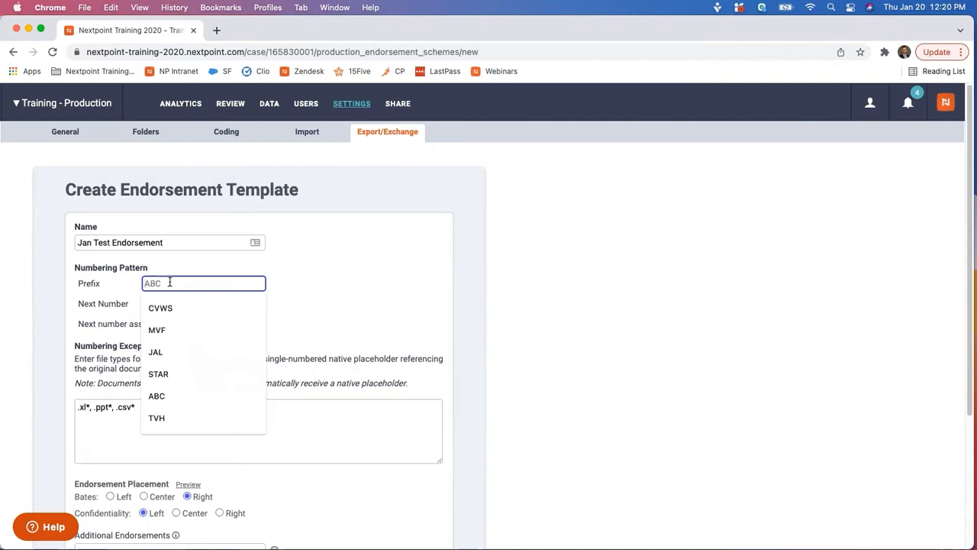
type("Ws")
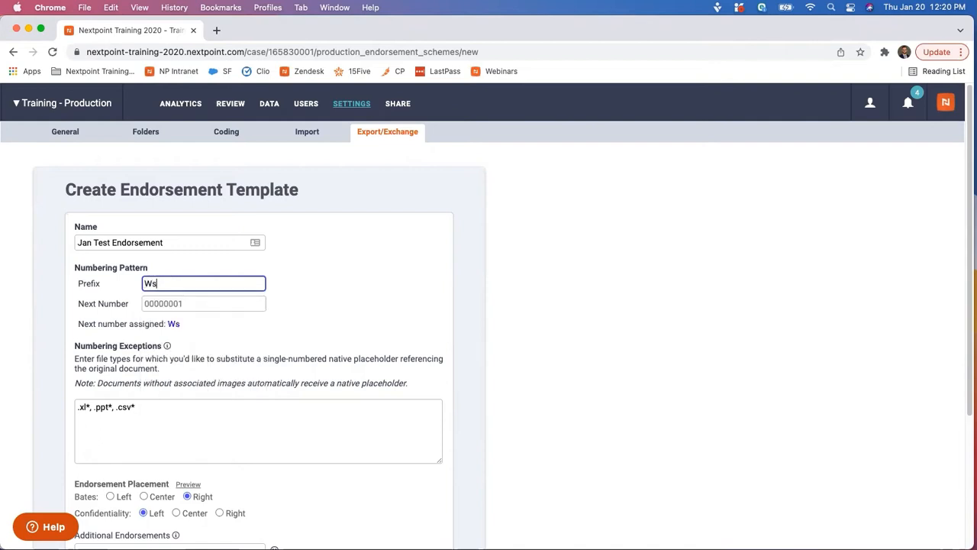
key("BackSpace")
type("SVC")
left_click(186, 303)
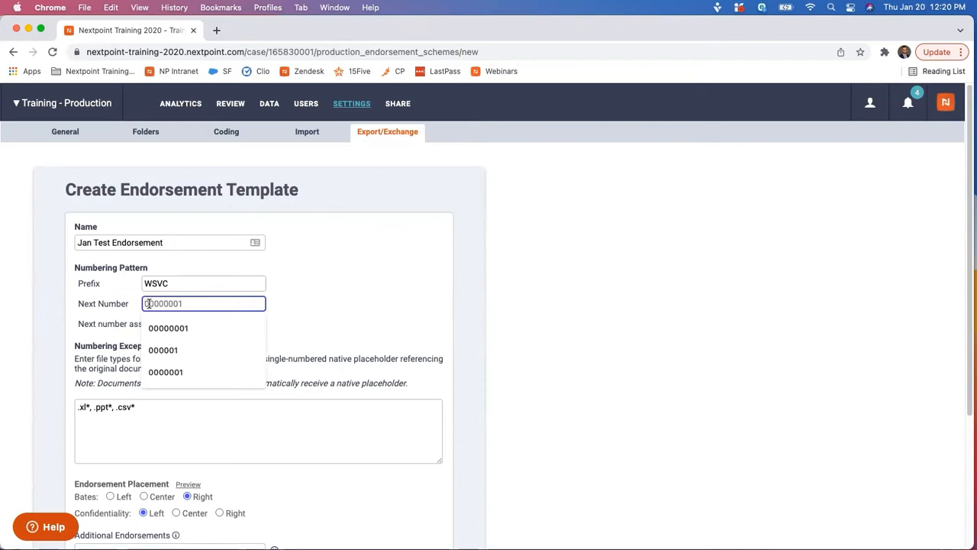
type("0001")
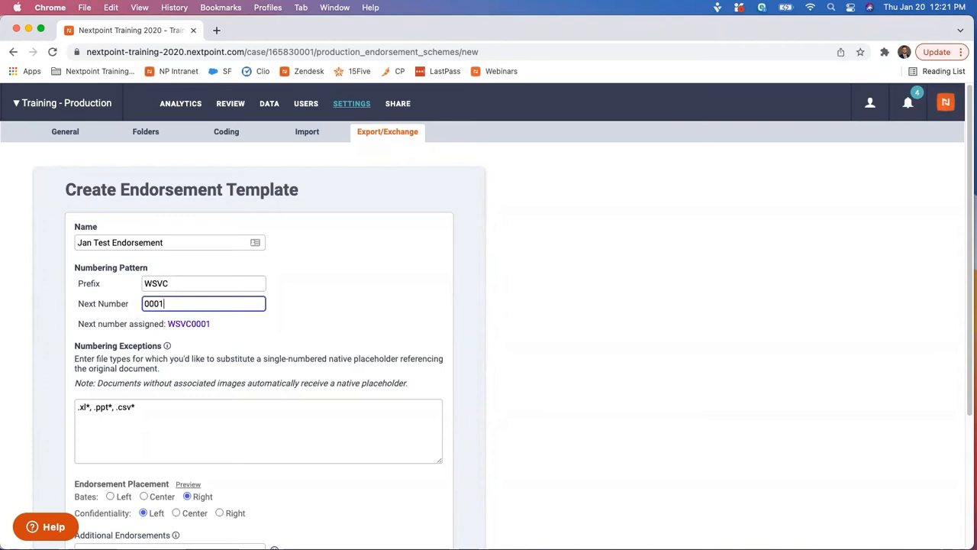
key("BackSpace")
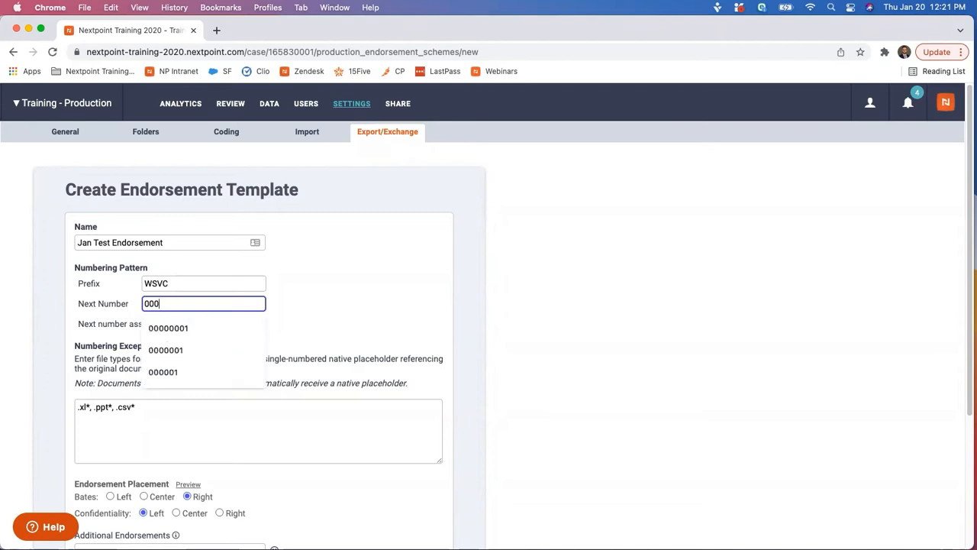
type("0000")
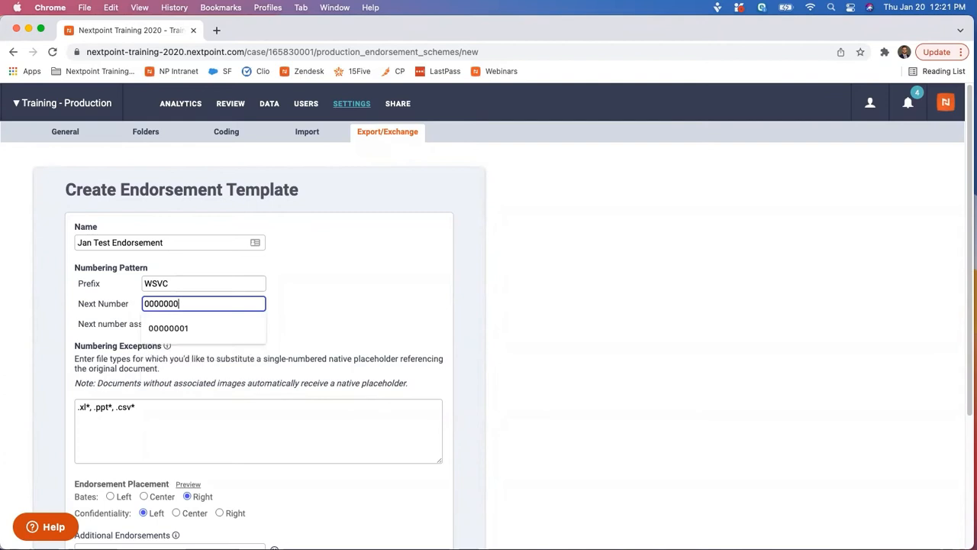
type("1")
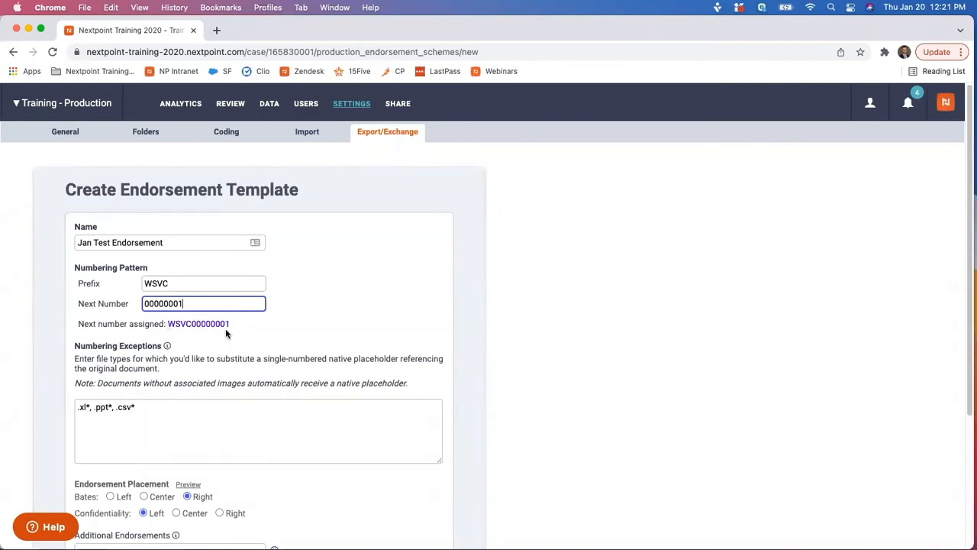
scroll(222, 333, "down", 2)
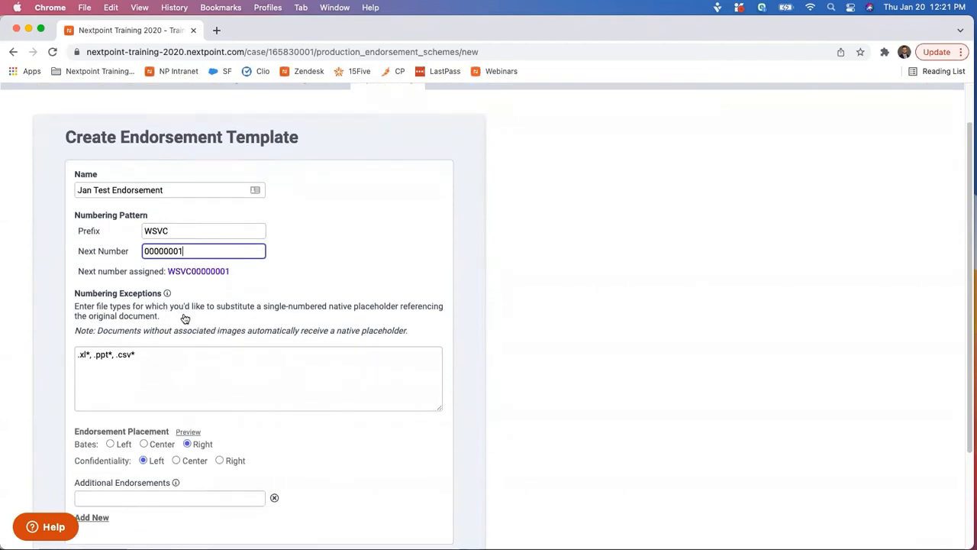
left_click(153, 355)
left_click_drag(135, 355, 74, 348)
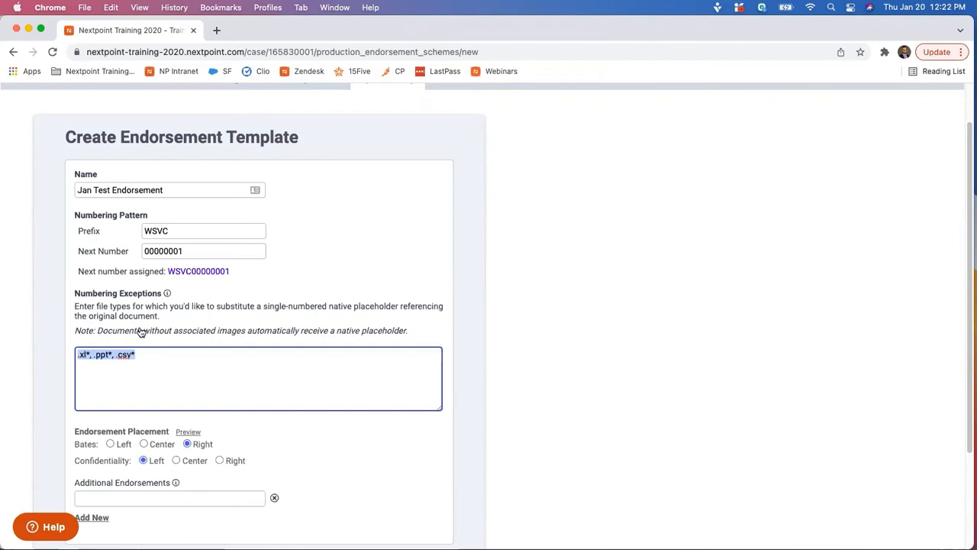
left_click(108, 359)
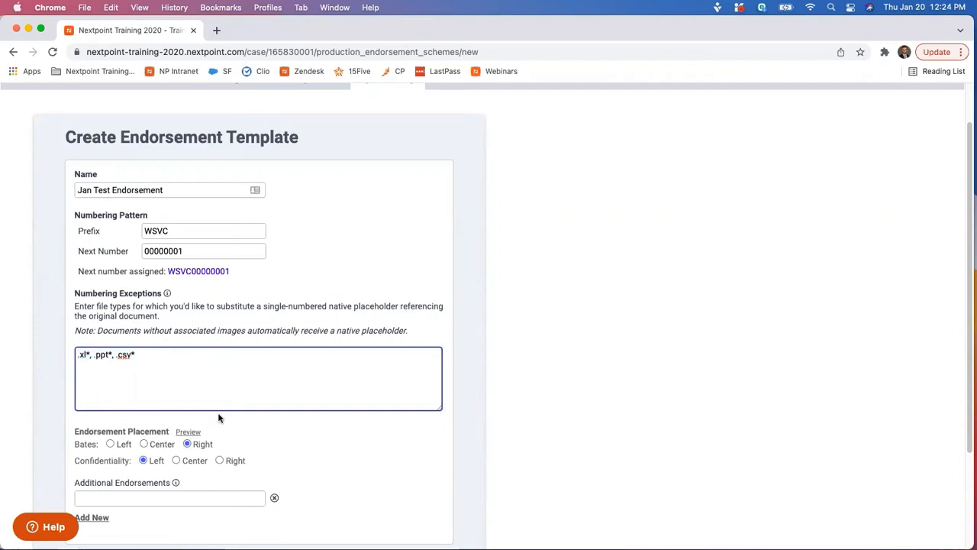
- Place the confidentiality endorsement on the right and the Bates number on the left, and preview the stamp
scroll(153, 443, "down", 2)
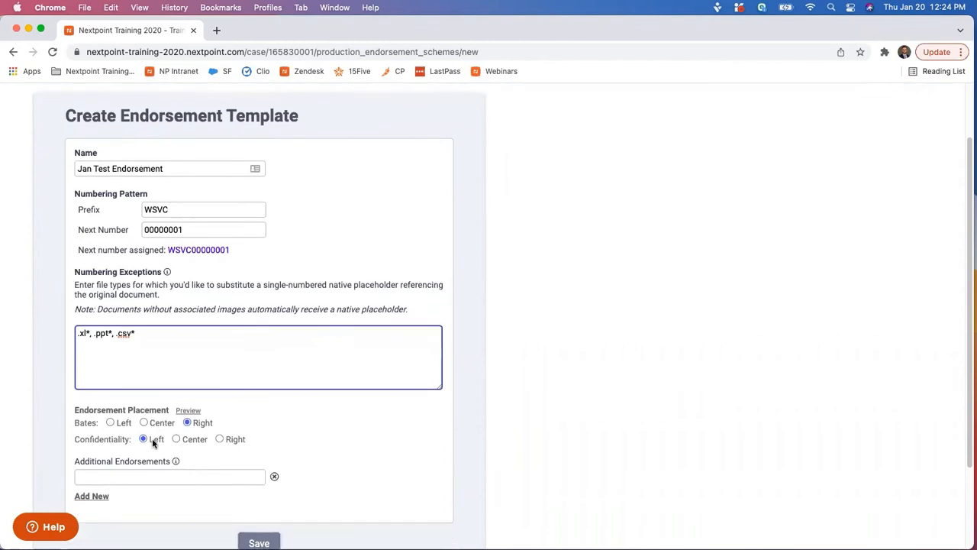
scroll(153, 443, "down", 3)
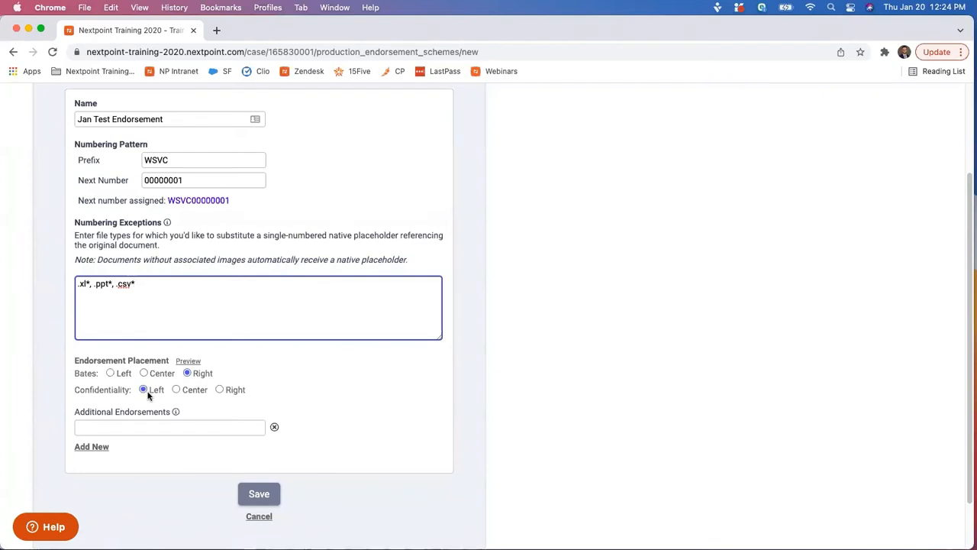
left_click(219, 389)
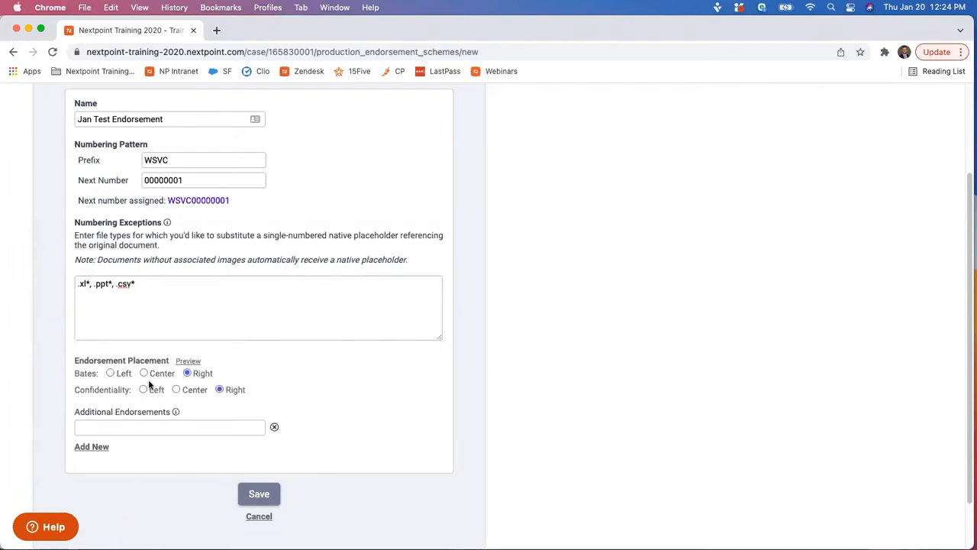
left_click(111, 373)
left_click(189, 362)
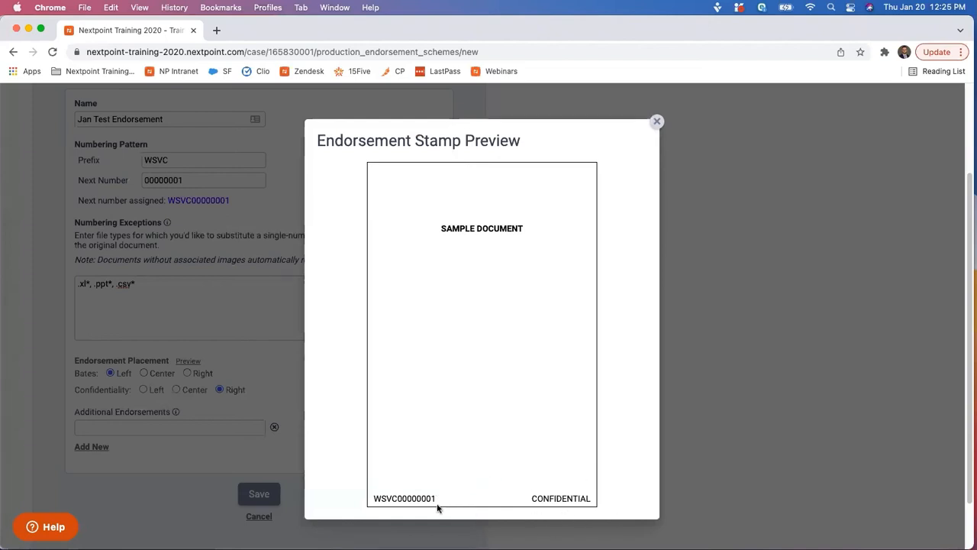
left_click(657, 122)
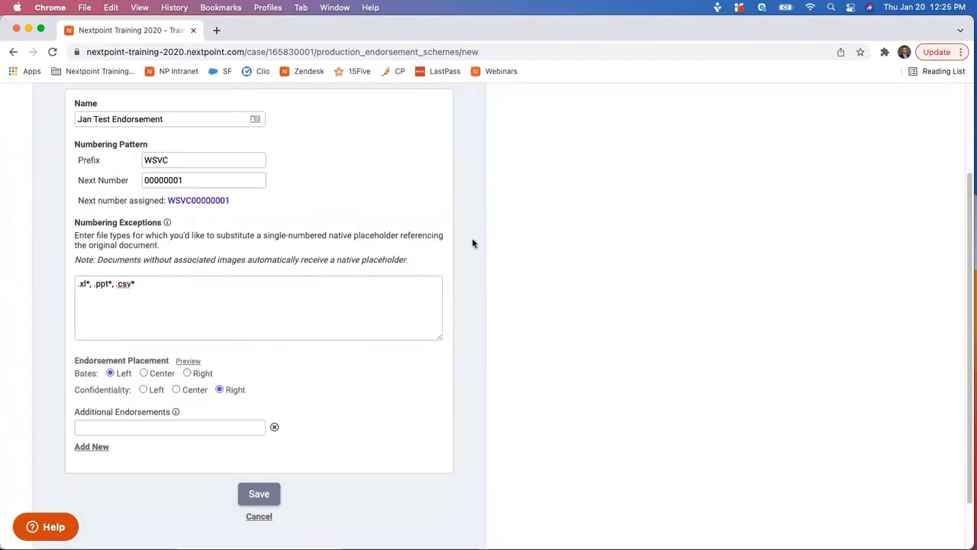
- Add three more blank lines for additional endorsements to the template
left_click(179, 430)
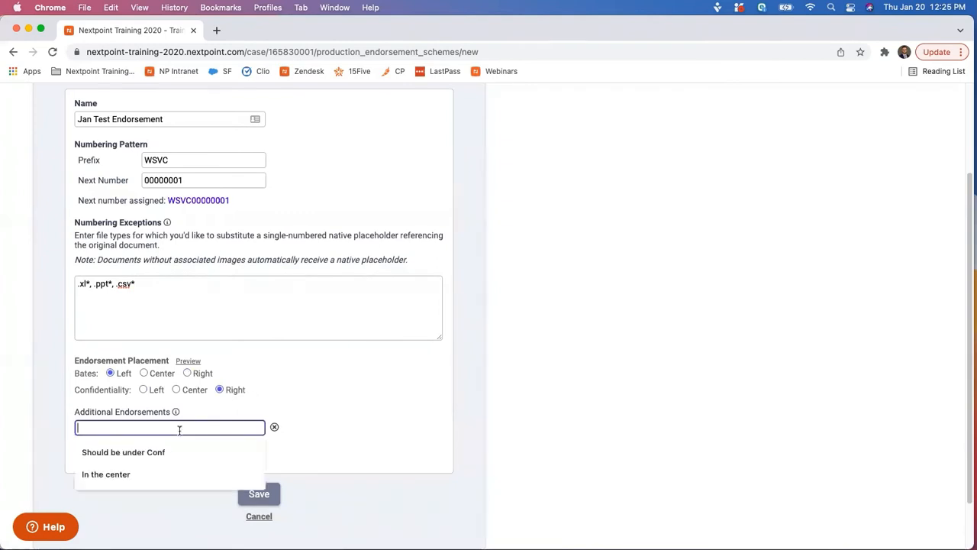
left_click(274, 405)
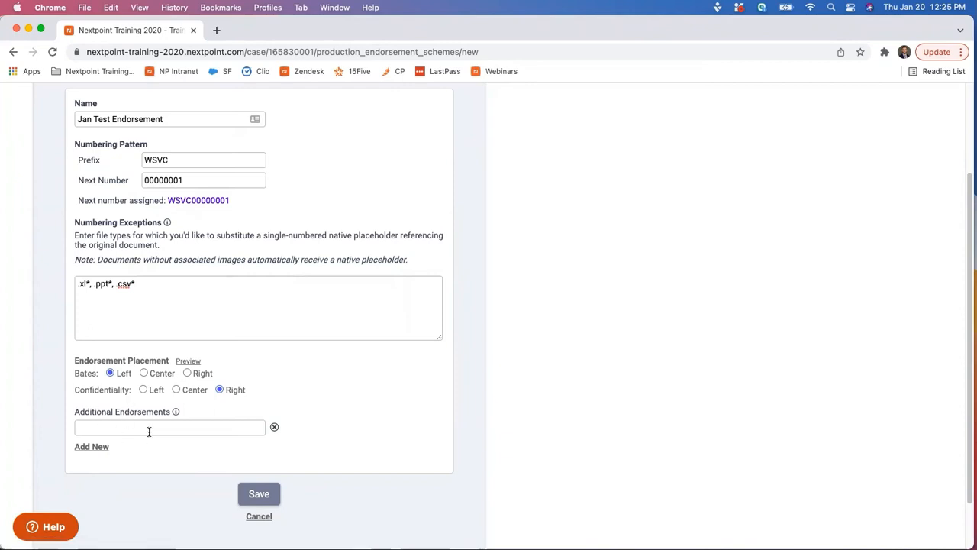
left_click(96, 447)
left_click(98, 470)
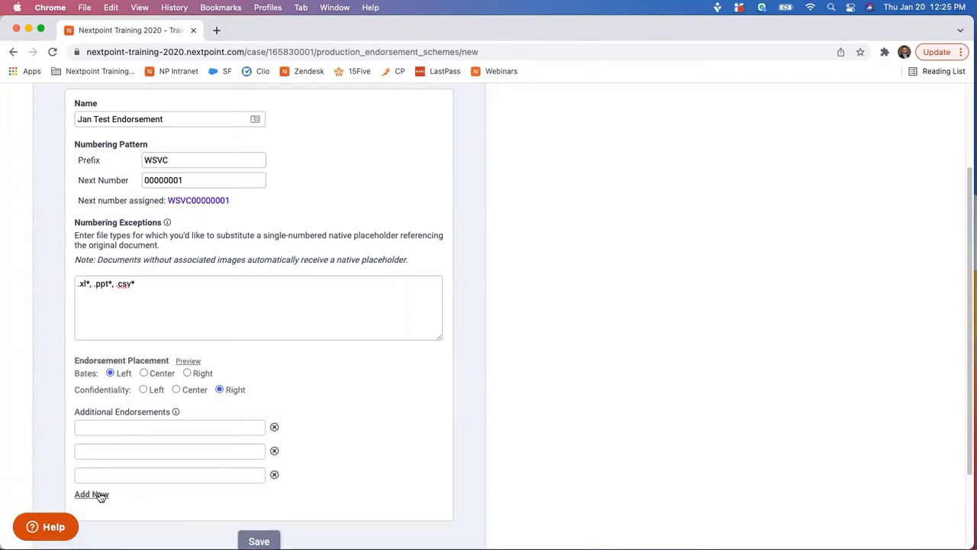
left_click(98, 493)
scroll(230, 492, "down", 1)
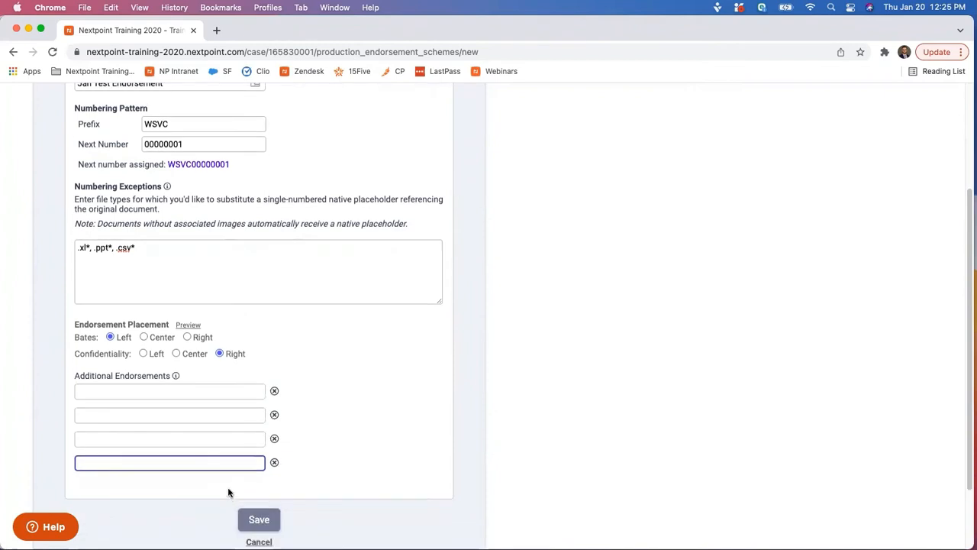
- Remove all the blank additional endorsement lines and save the endorsement template
left_click(274, 462)
left_click(274, 438)
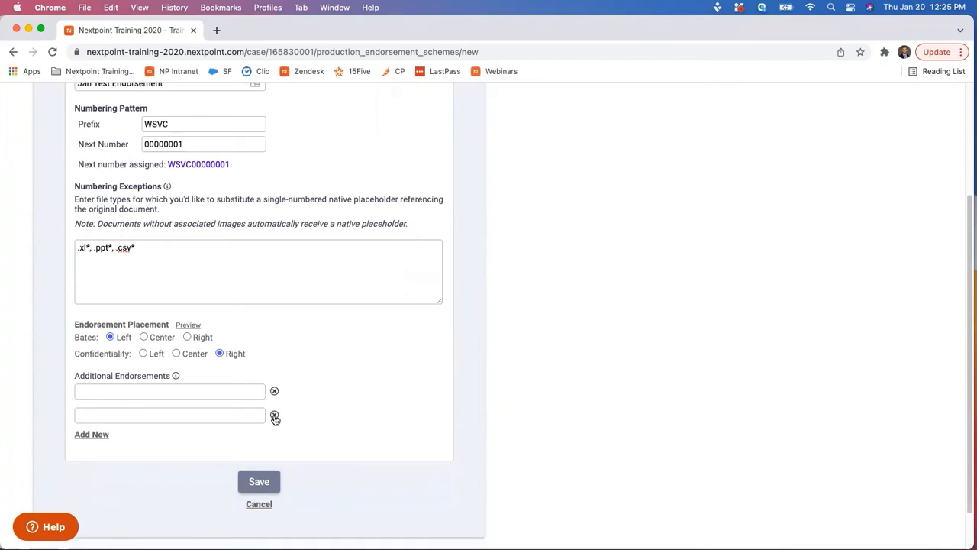
left_click(274, 414)
left_click(274, 391)
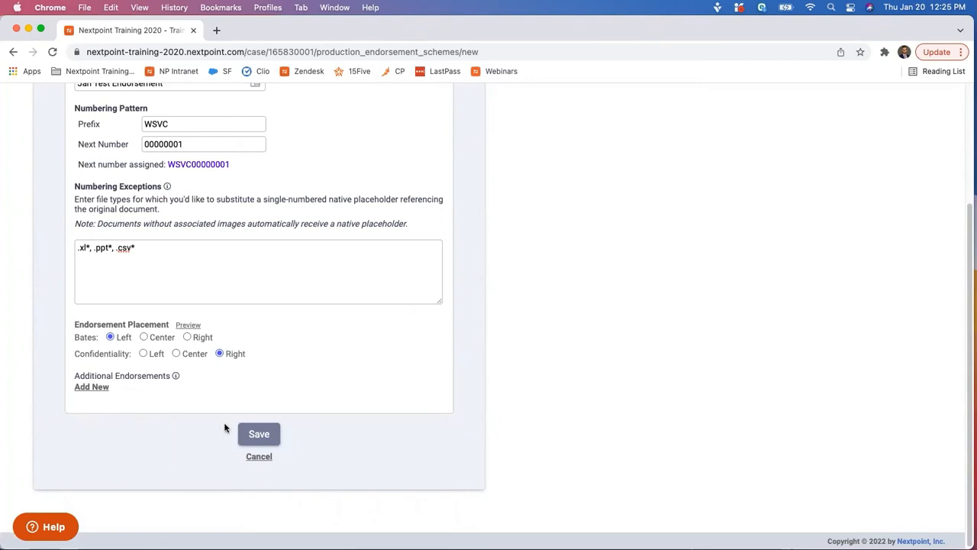
left_click(258, 434)
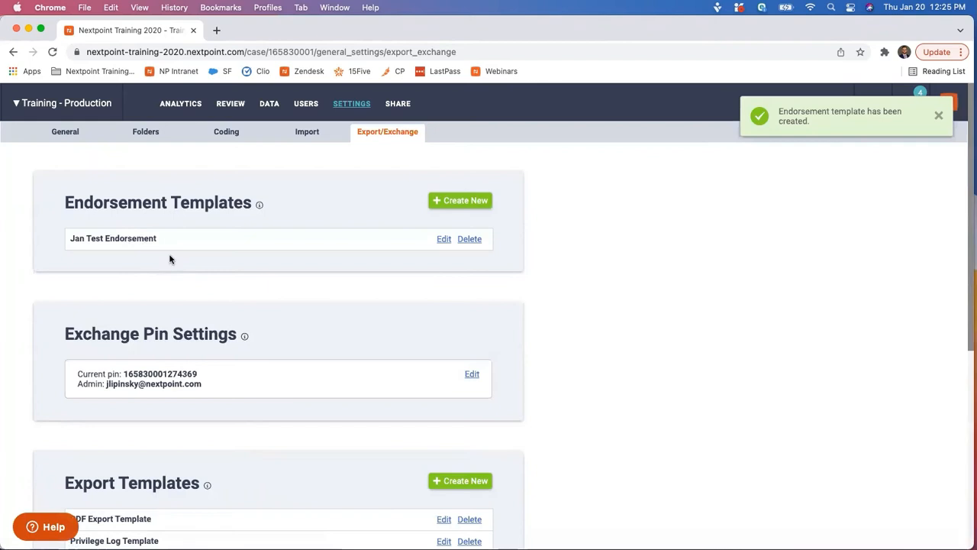
- Number and endorse the Prod 1.20.22 review folder using the Jan Test Endorsement template
left_click(237, 111)
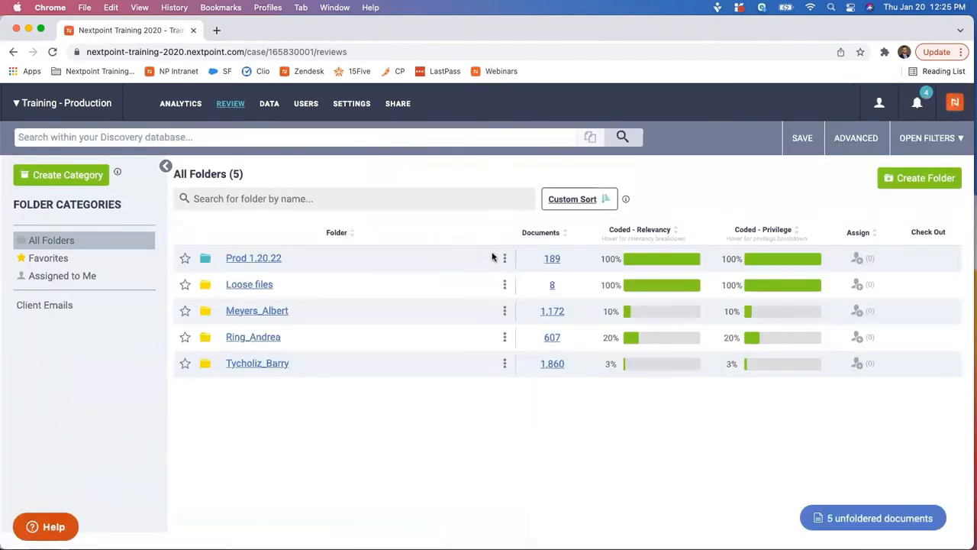
left_click(503, 258)
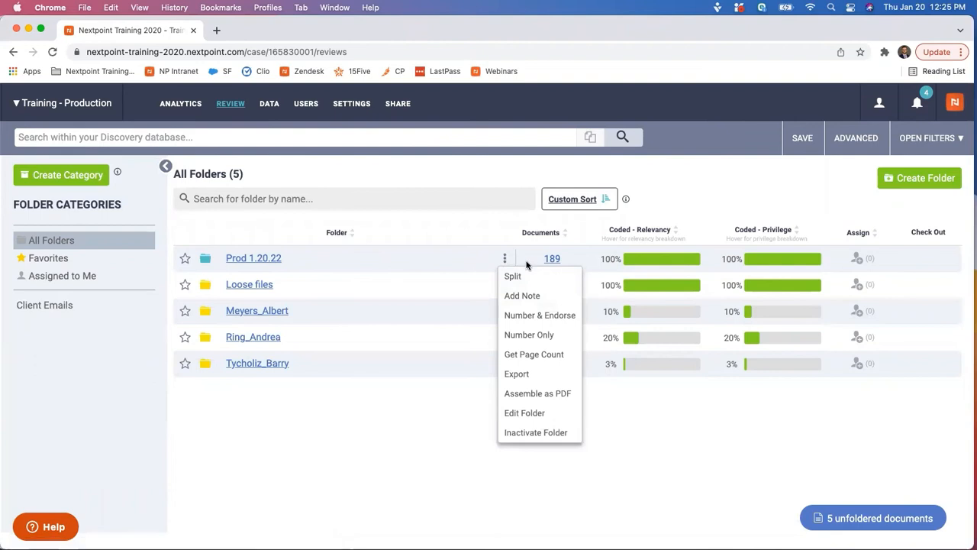
left_click(535, 315)
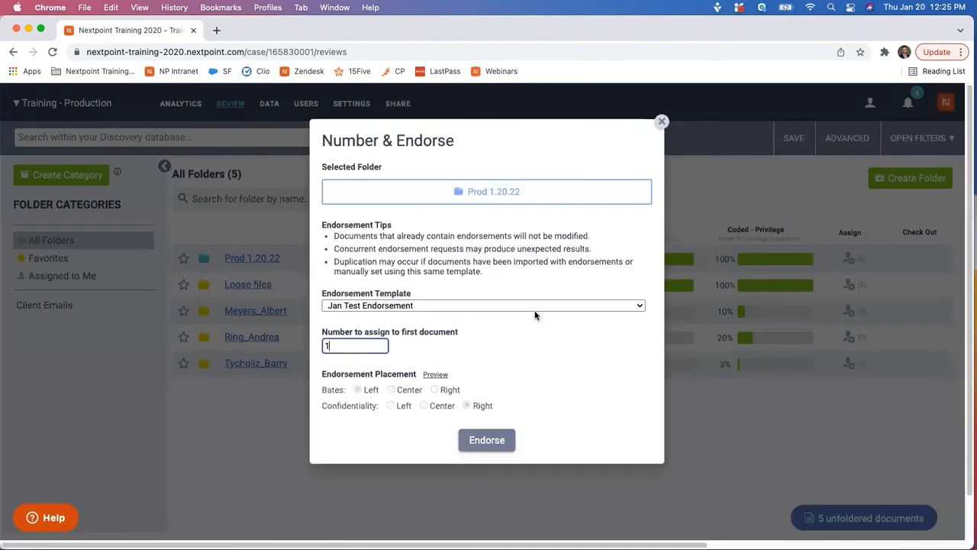
left_click(419, 307)
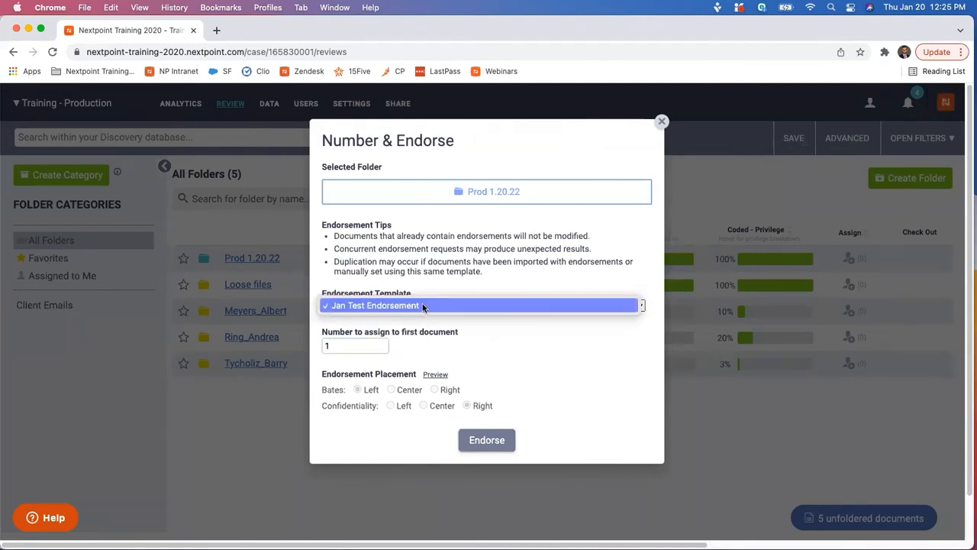
left_click(441, 331)
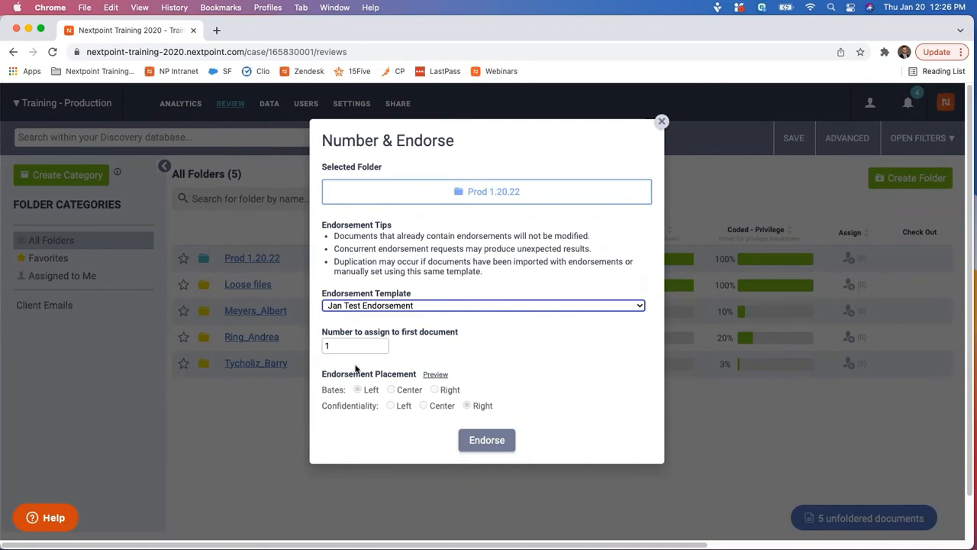
left_click(482, 441)
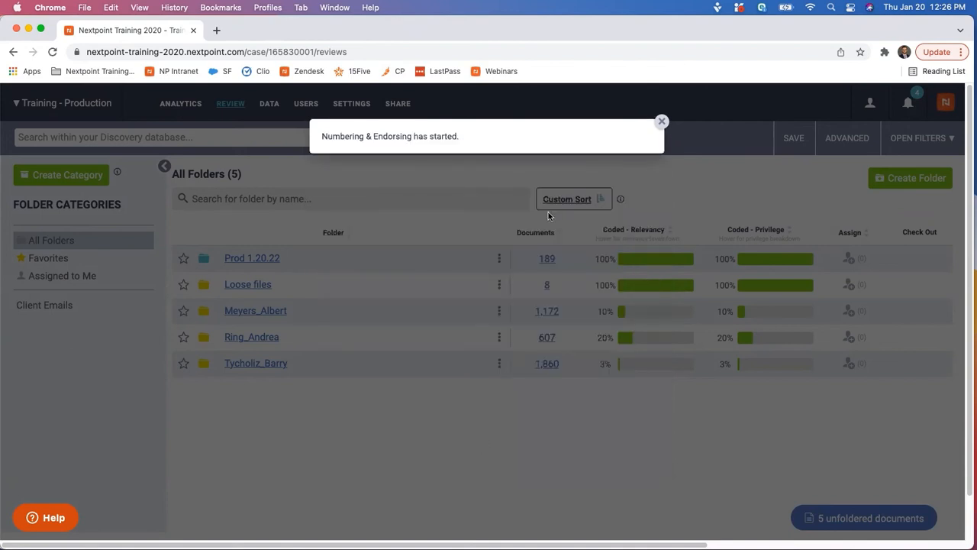
- View the documents in the Prod 1.20.22 folder and check the processing status of active jobs for the database's imports
left_click(661, 124)
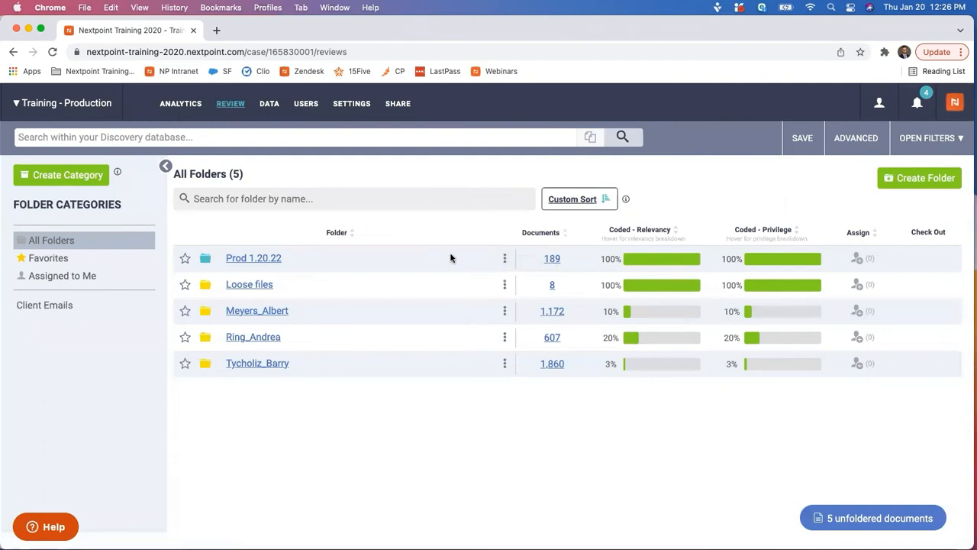
left_click(272, 258)
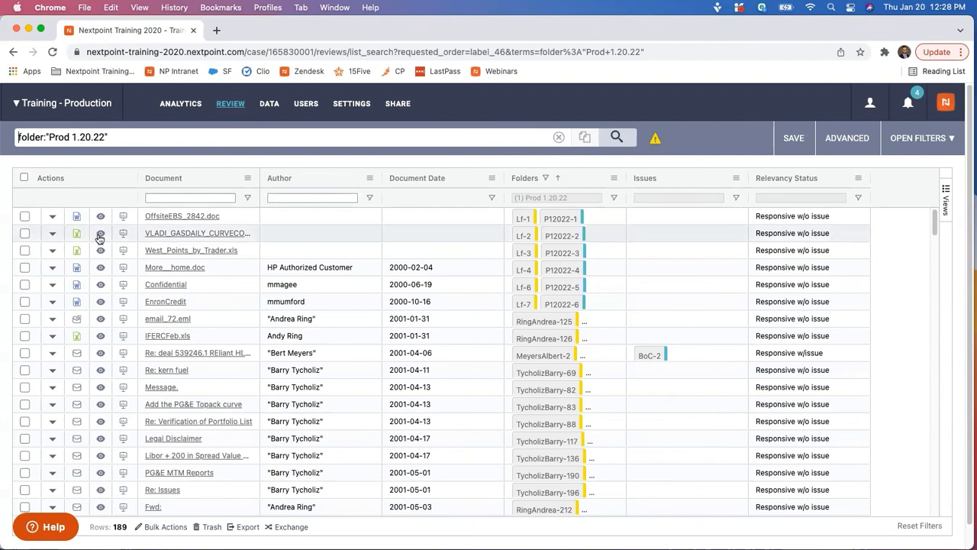
left_click(265, 106)
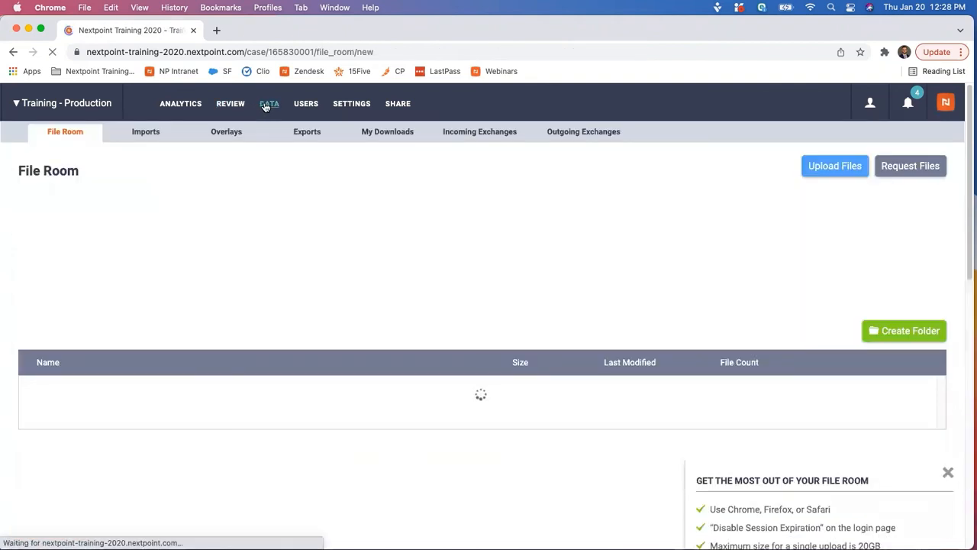
left_click(149, 133)
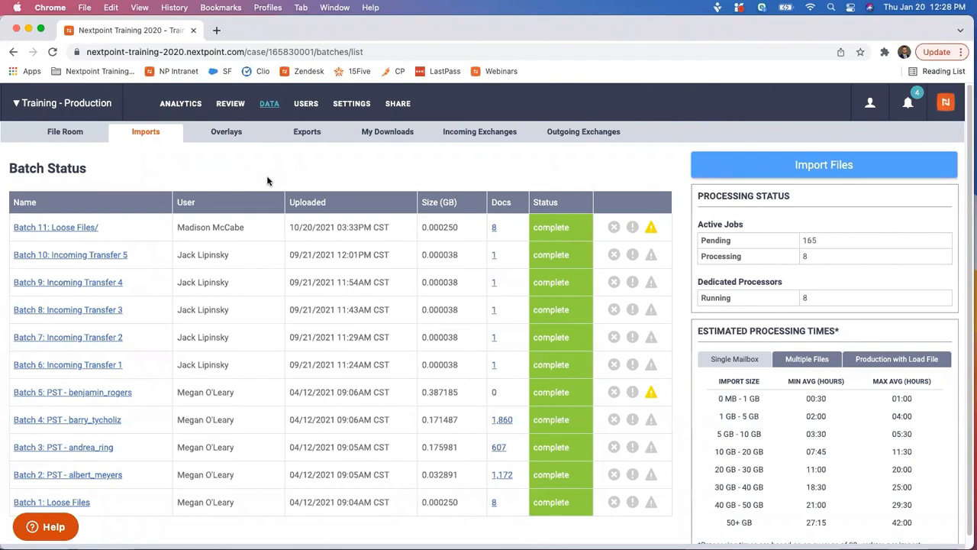
- Reopen the Prod 1.20.22 review folder and preview the stamped page of OffsiteEBS_2842.doc and the document following it
left_click(230, 105)
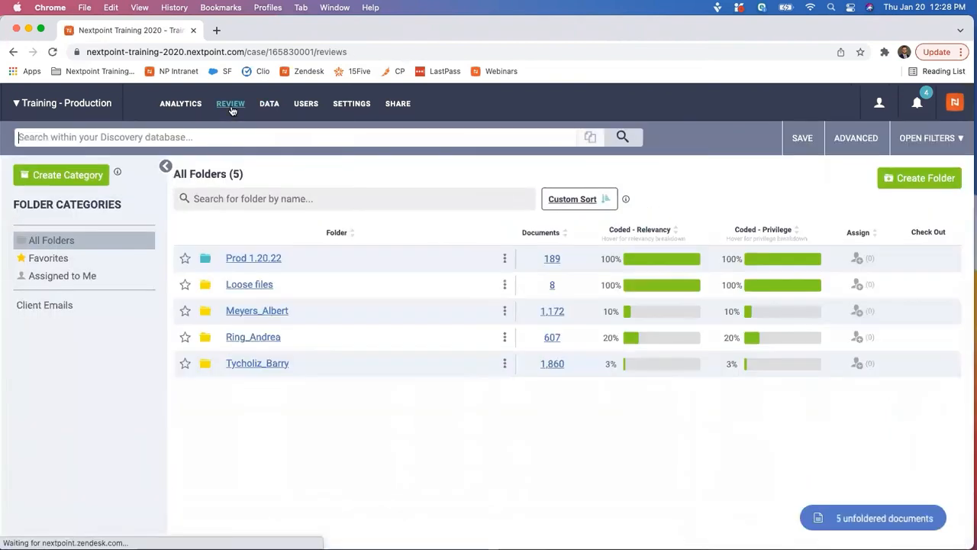
left_click(264, 259)
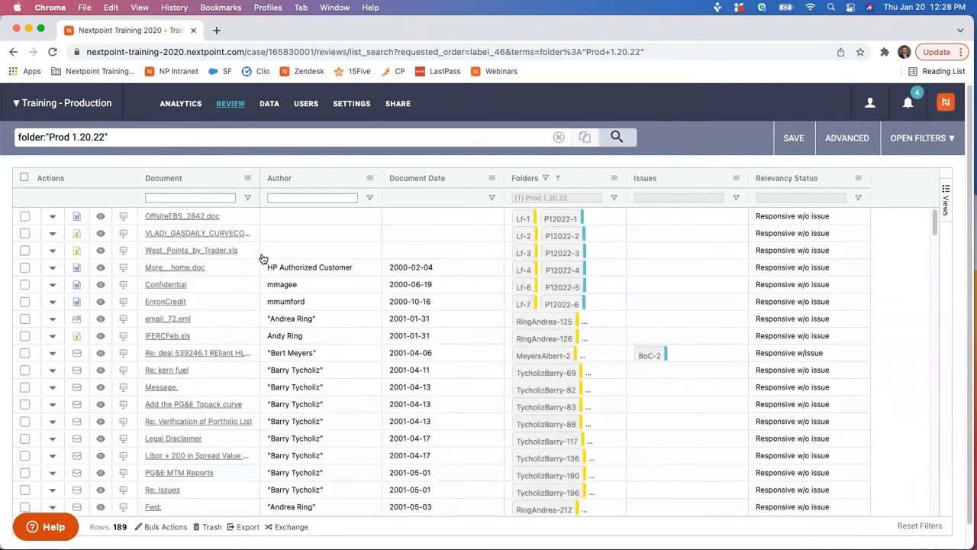
left_click(101, 217)
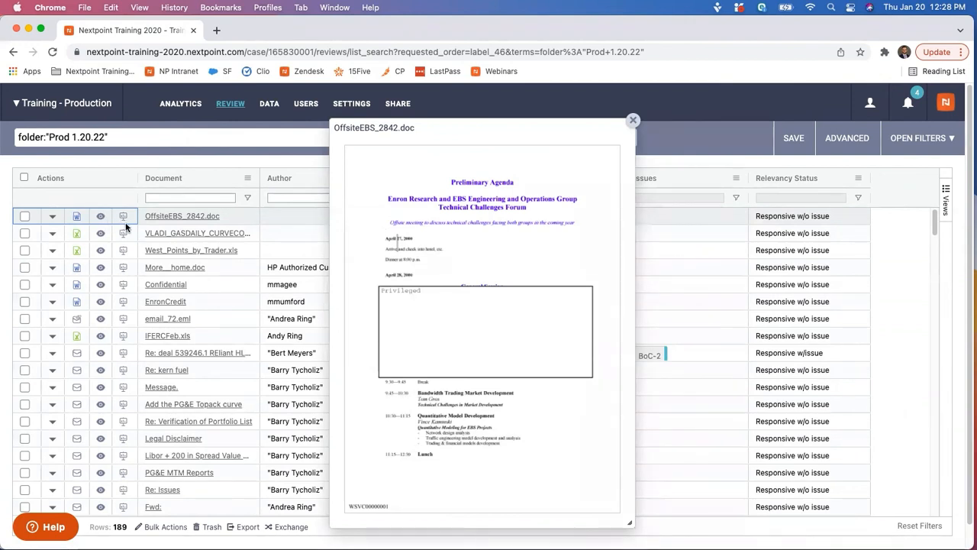
left_click(126, 227)
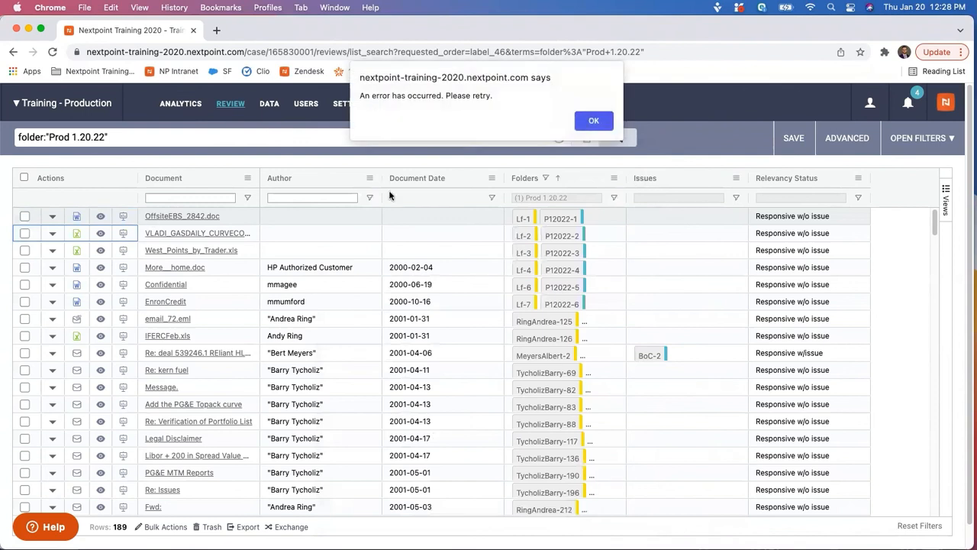
left_click(593, 120)
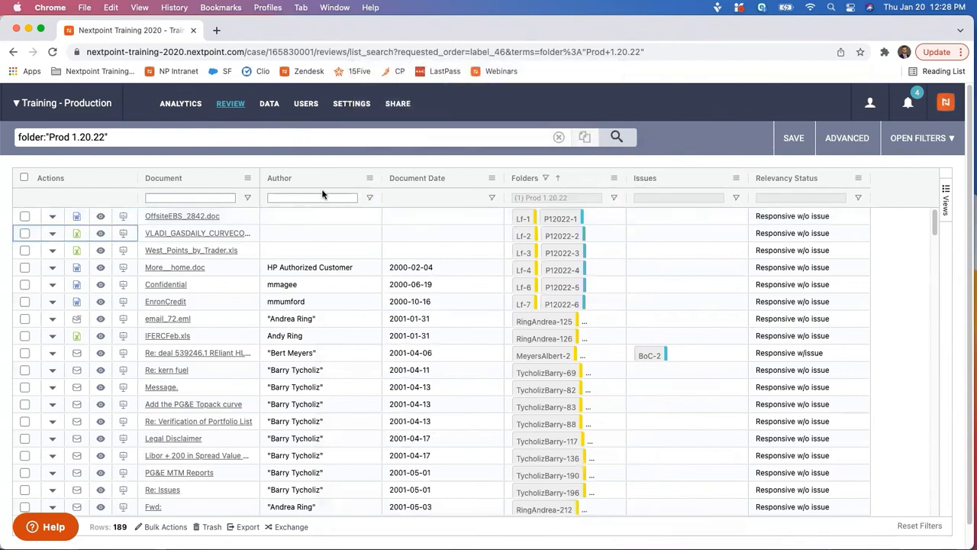
- Preview the Bates stamps on three consecutive documents, from More__home.doc through Confidential to EnronCredit
left_click(101, 267)
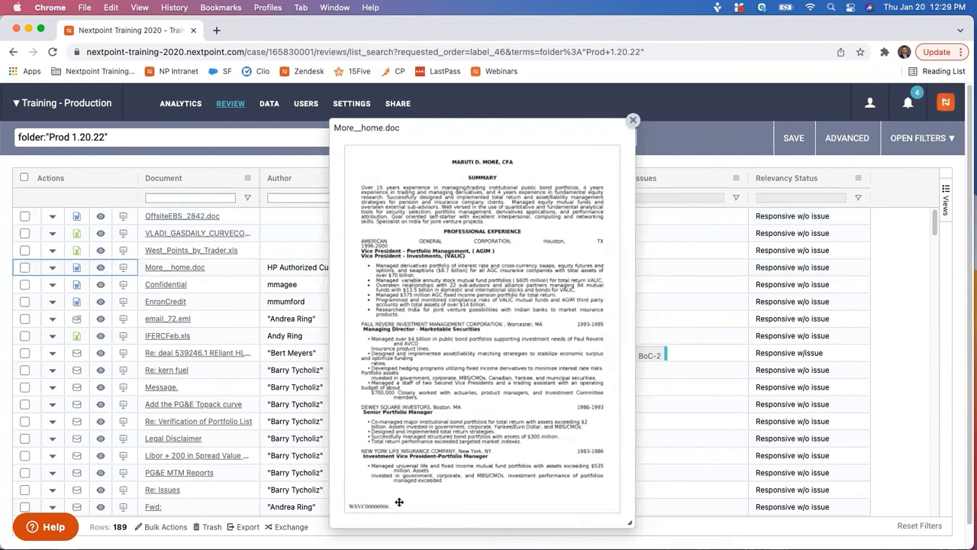
key("Down")
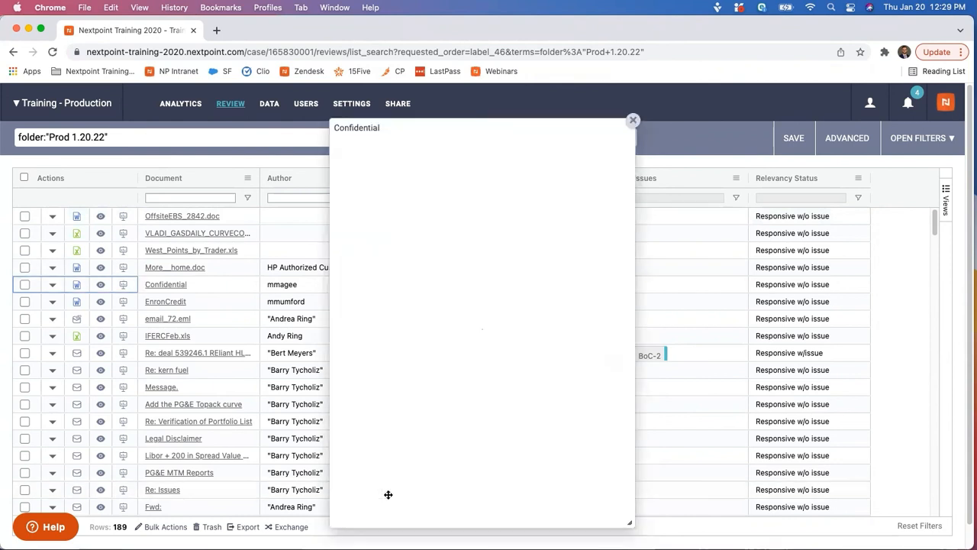
key("Down")
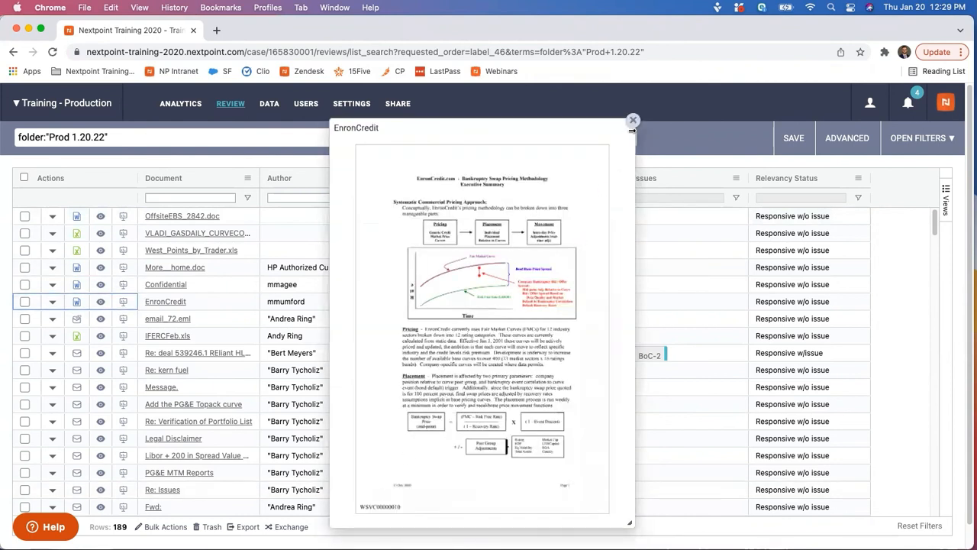
left_click(633, 120)
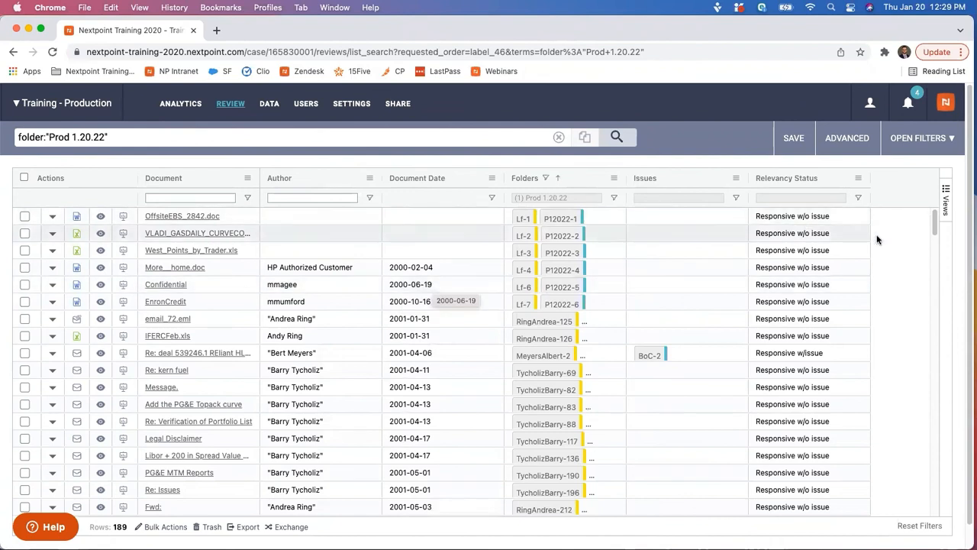
- Preview the last document in the folder's list, RE: Are you Okay, to check it for a Bates stamp
scroll(913, 350, "down", 15)
scroll(913, 350, "down", 15)
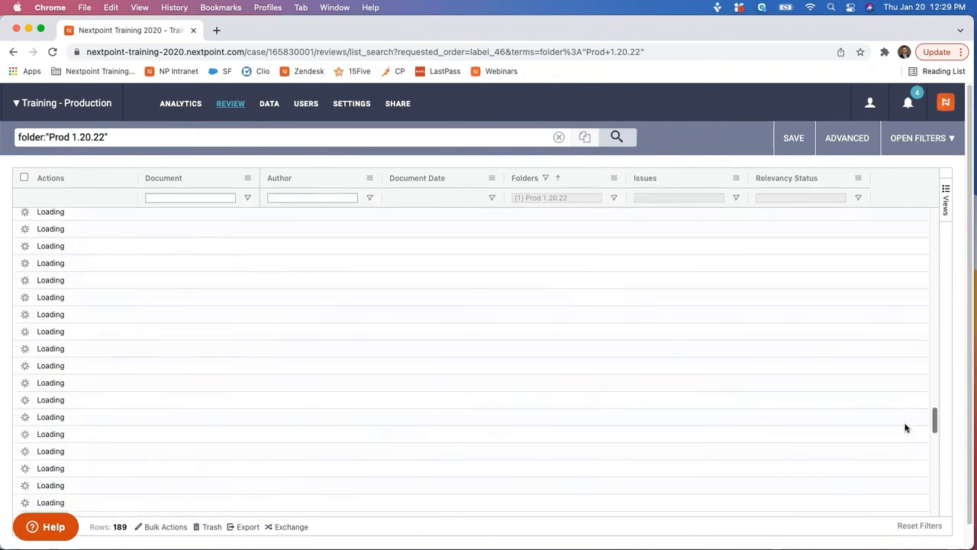
scroll(901, 481, "down", 5)
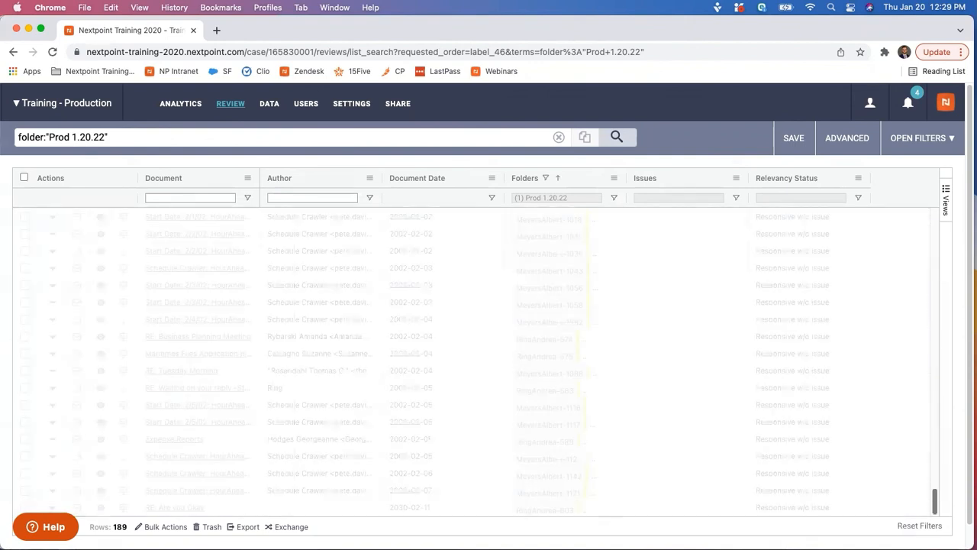
scroll(877, 464, "down", 2)
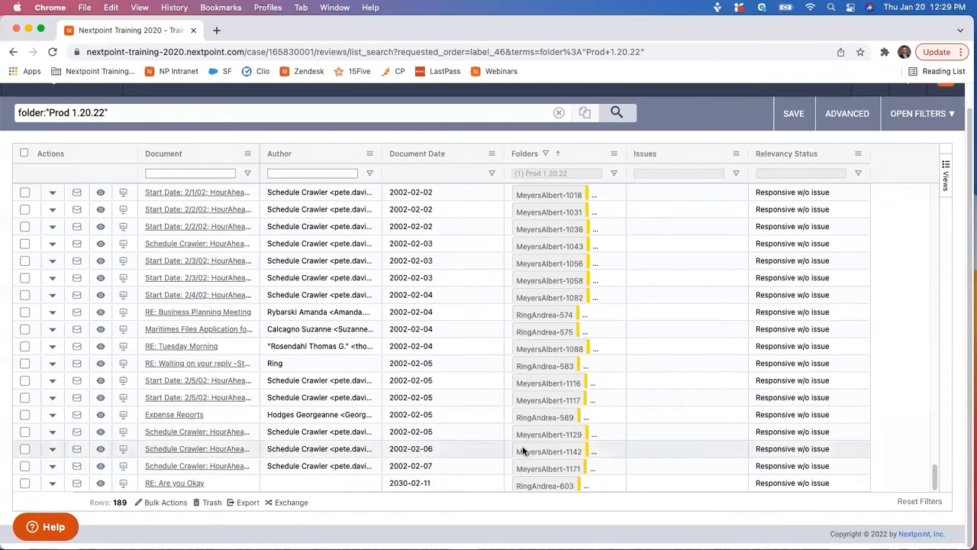
left_click(100, 482)
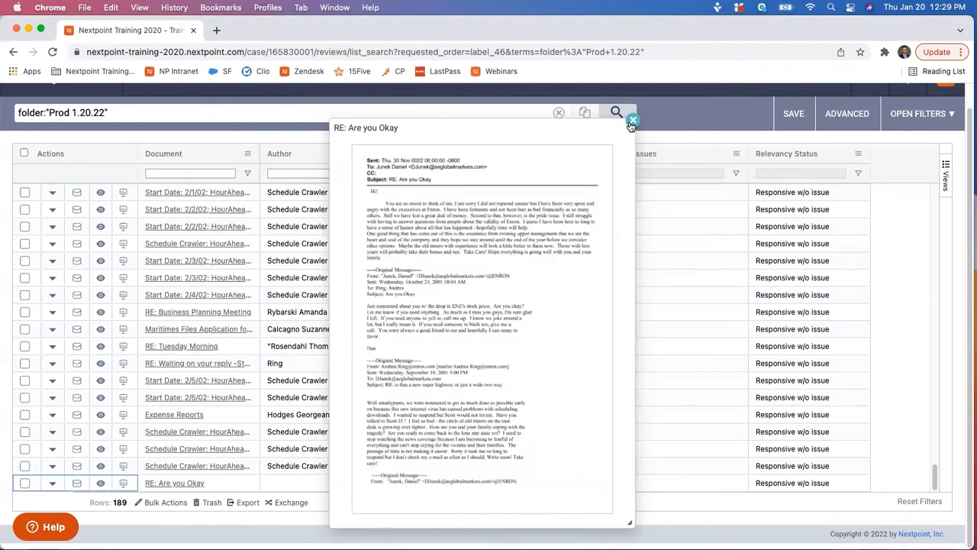
left_click(632, 122)
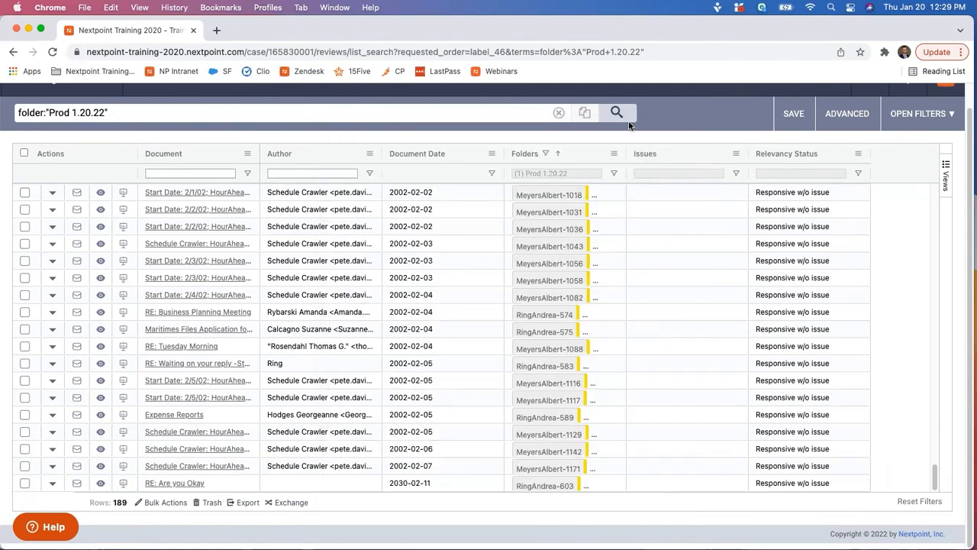